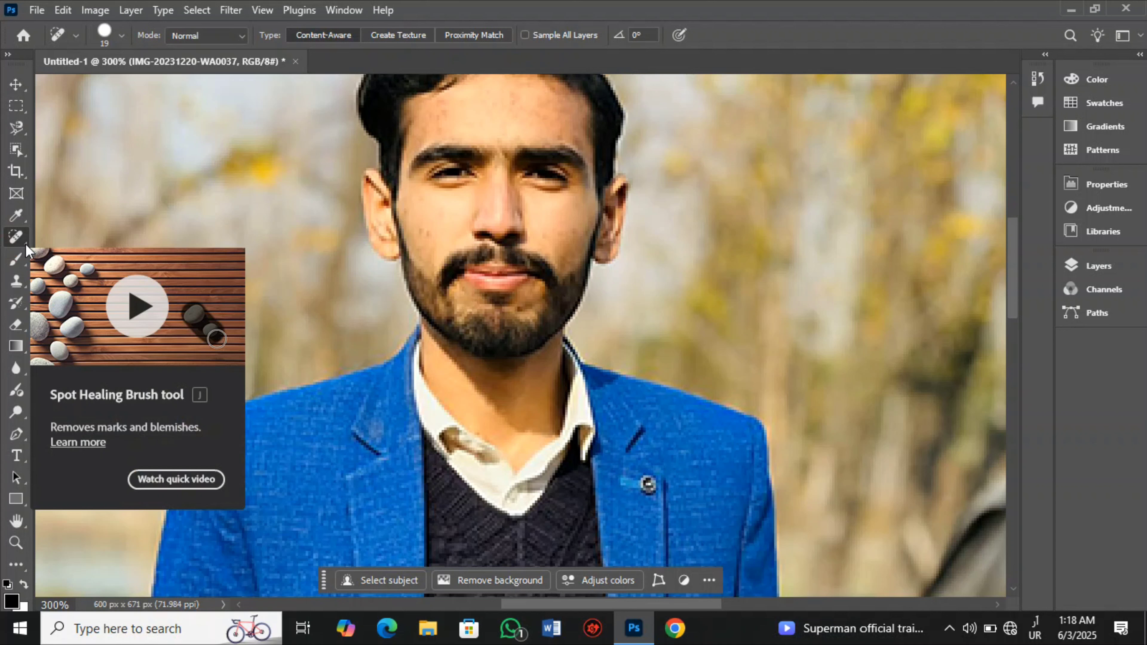
Step: Rasterize the portrait's smart object and paint over the blemishes on the image-left cheek with the Spot Healing Brush
left_click(16, 236)
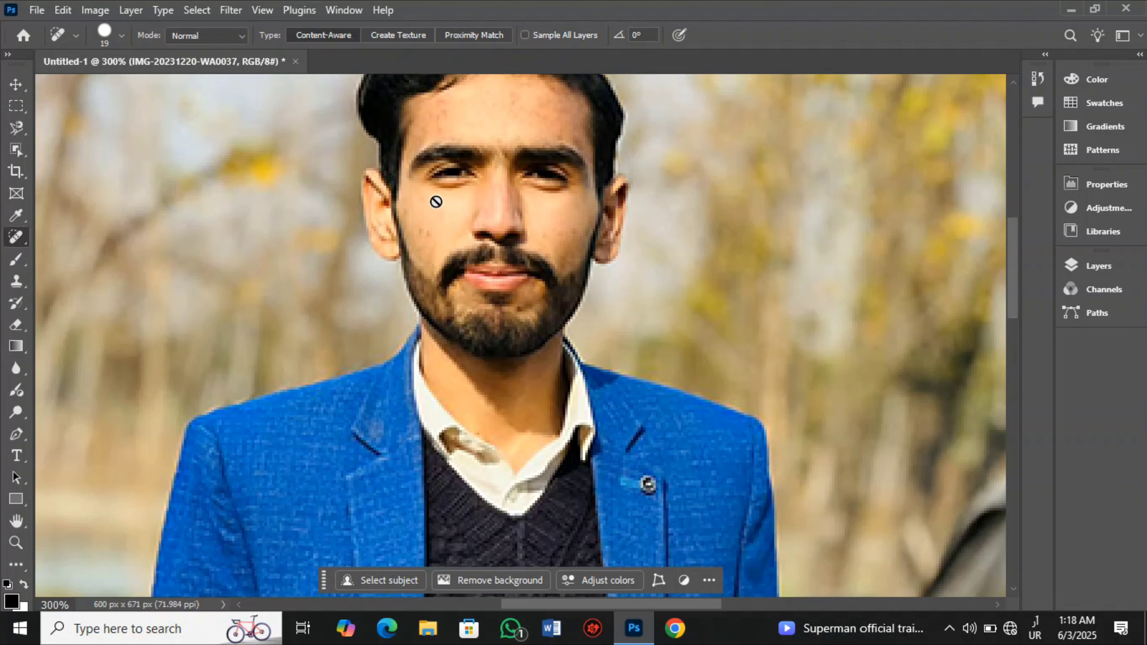
left_click(423, 229)
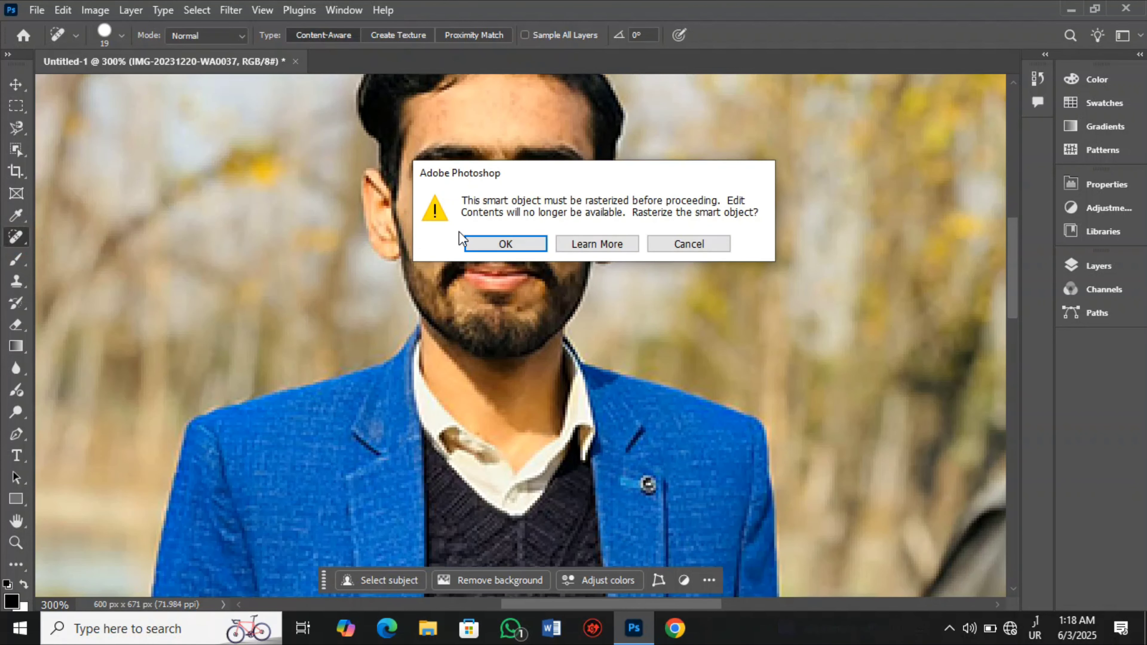
left_click(494, 241)
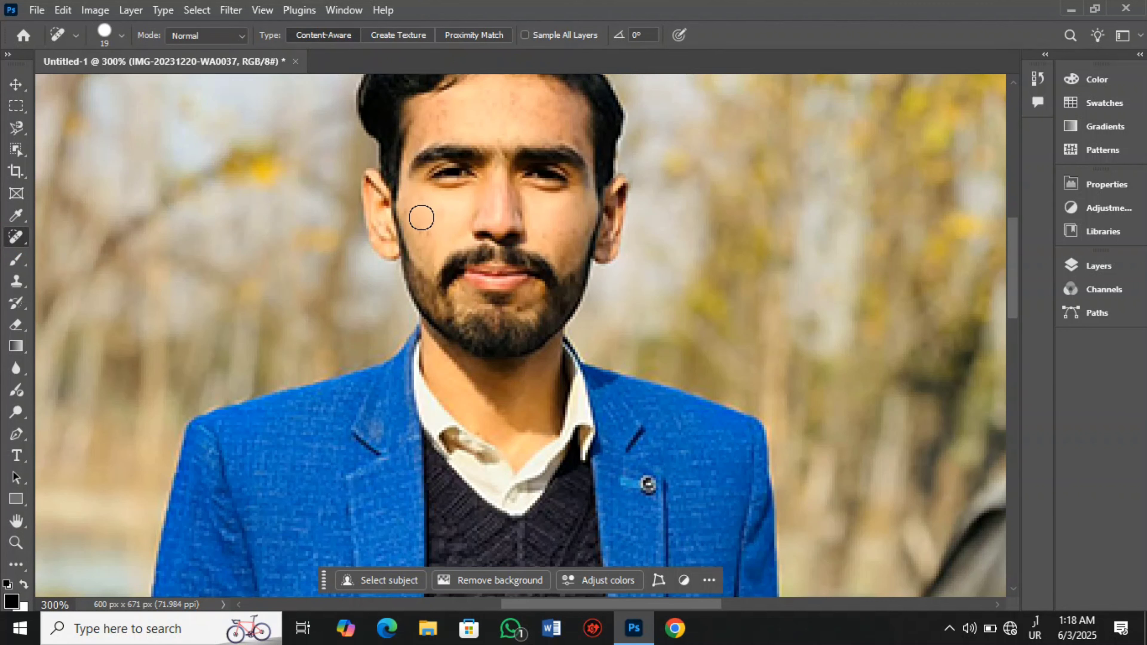
left_click(427, 224)
left_click_drag(417, 228, 418, 221)
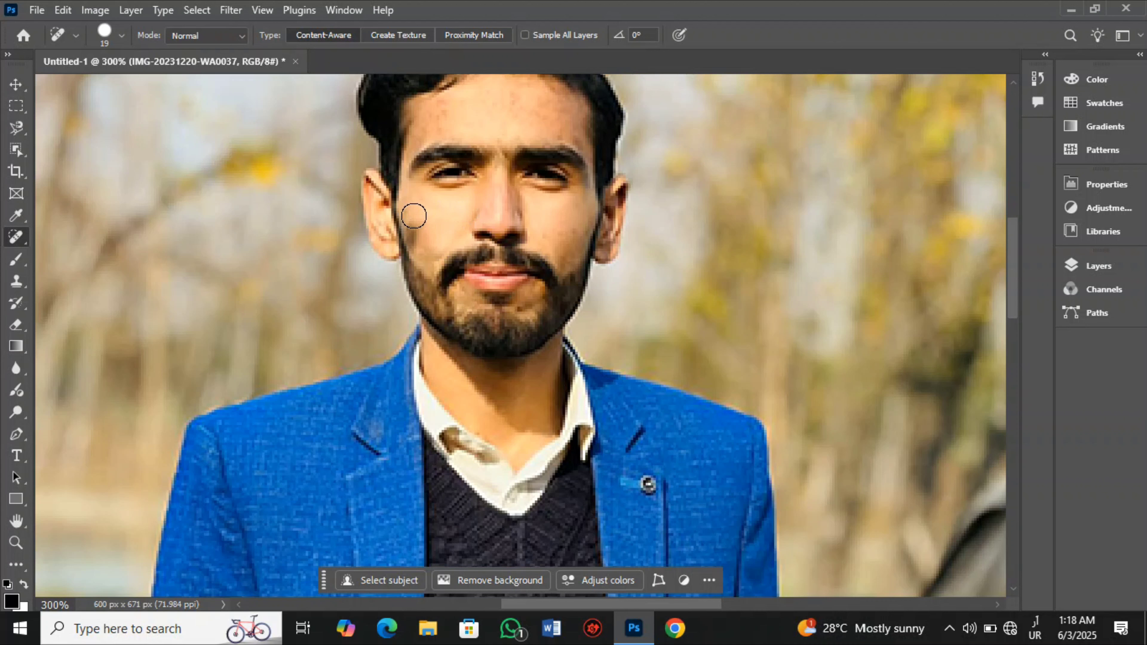
mouse_move(413, 214)
left_mouse_down()
mouse_move(429, 226)
mouse_move(415, 225)
left_mouse_up()
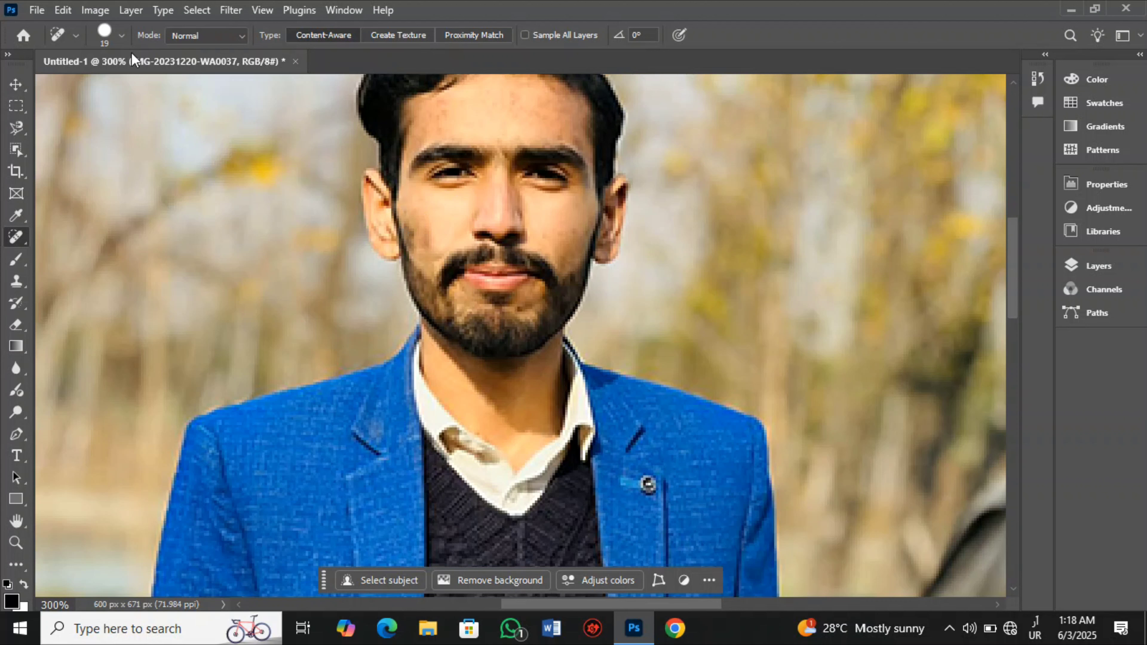
Step: Set the Spot Healing Brush to 11% spacing and a size of 10 px
left_click(110, 40)
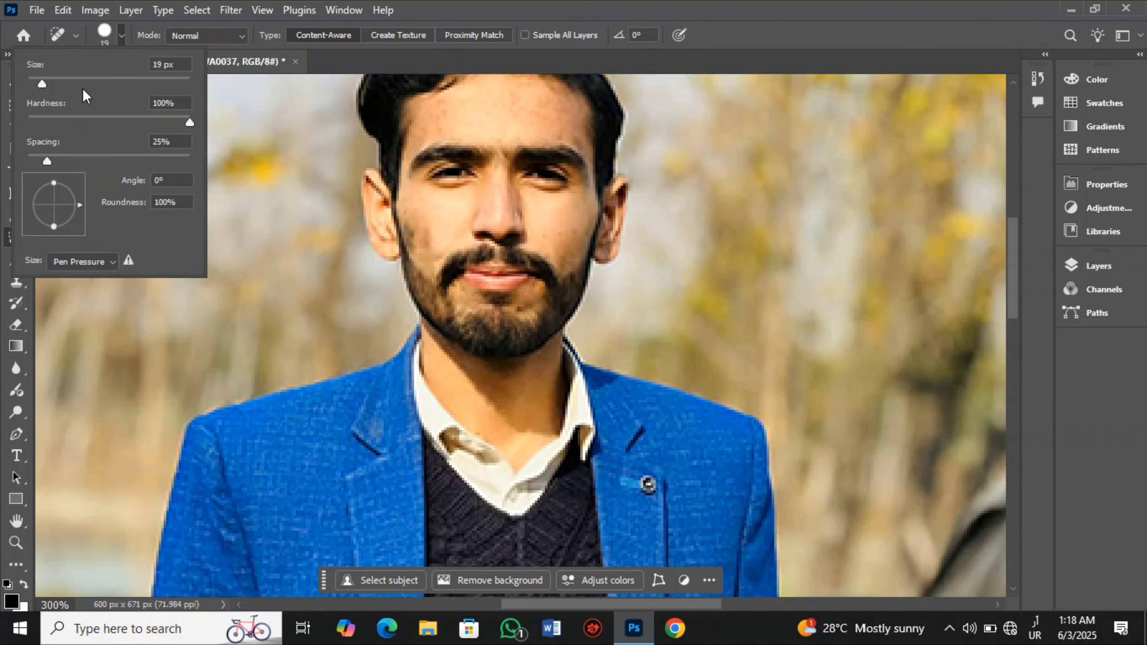
left_click_drag(45, 158, 36, 158)
left_click(218, 314)
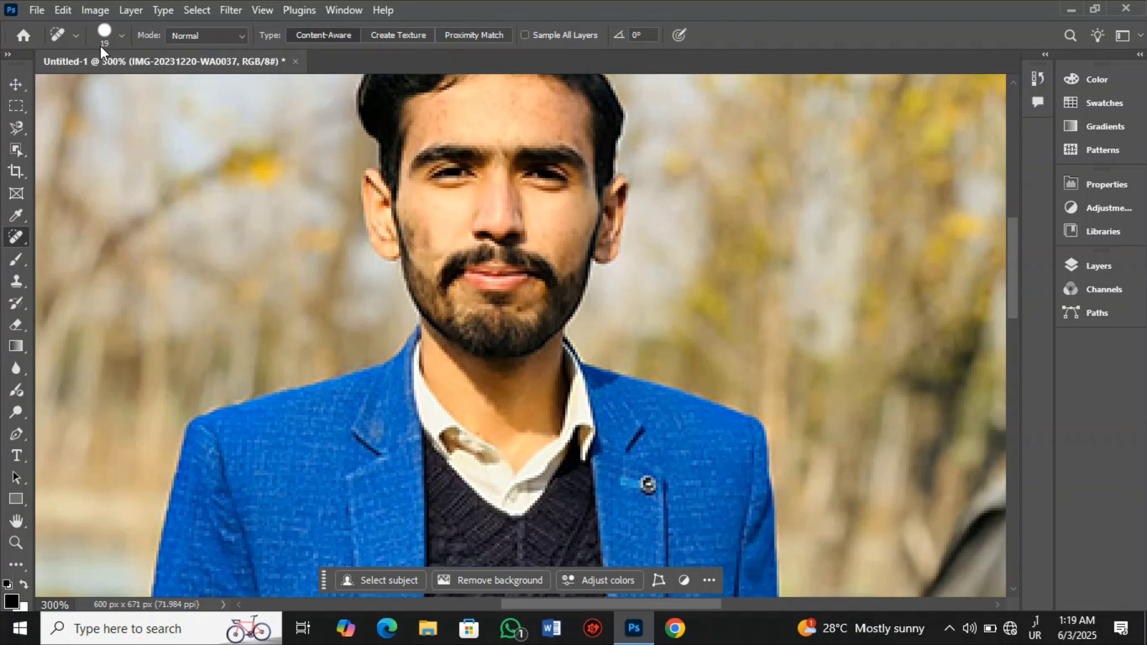
left_click(114, 35)
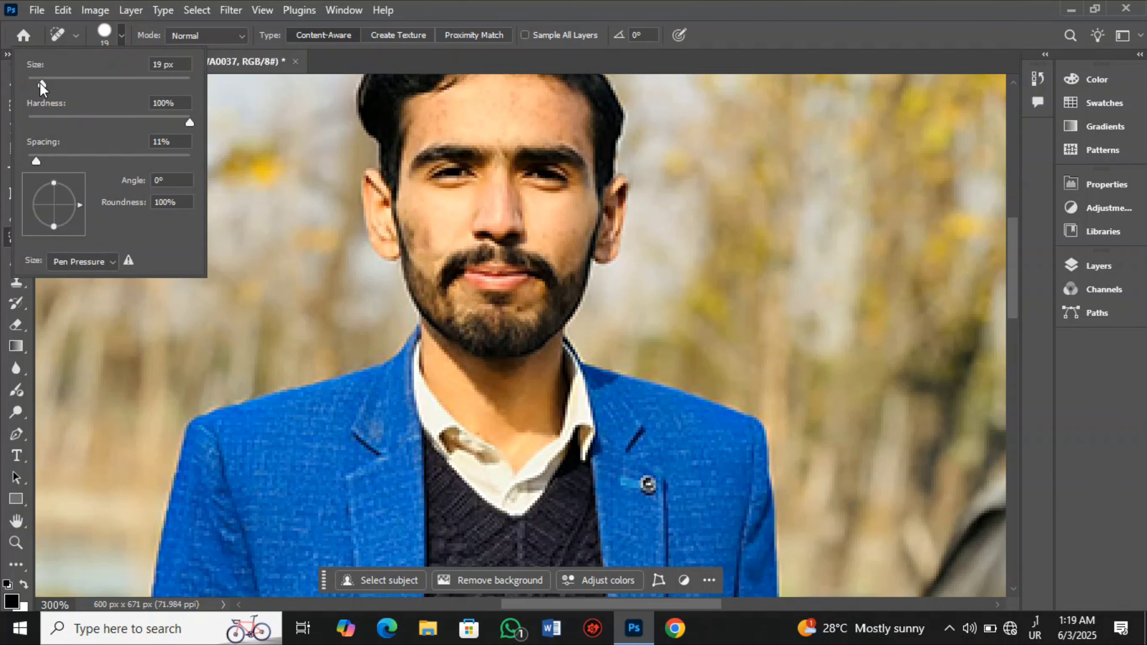
left_click_drag(39, 83, 35, 83)
left_click(322, 208)
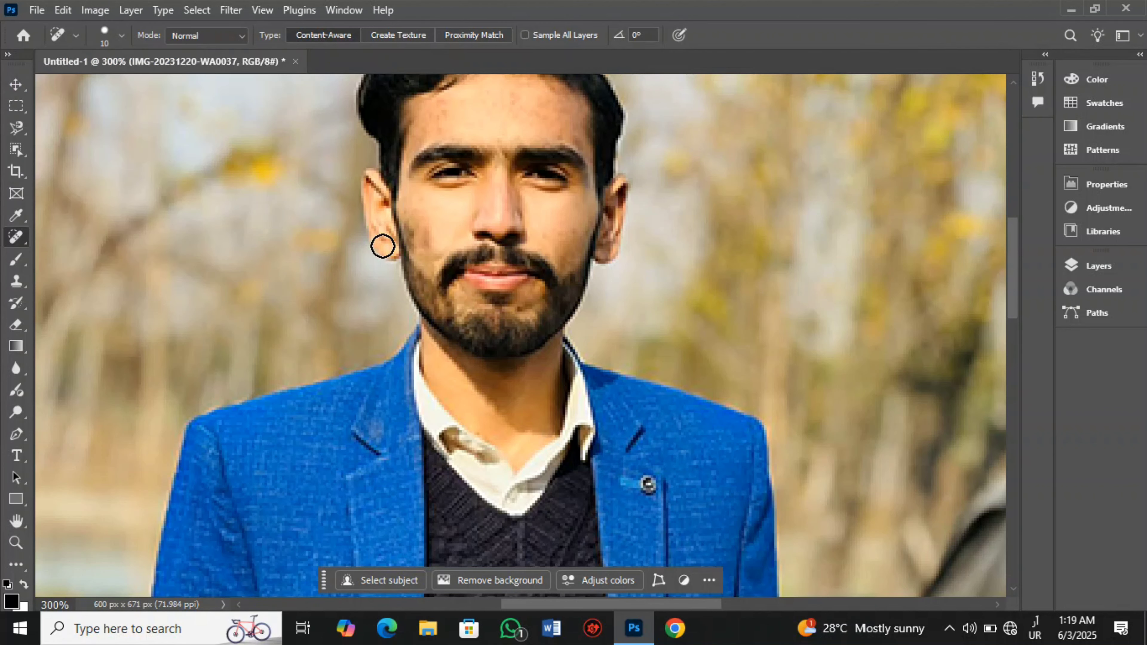
Step: Heal the remaining blemishes on the image-left cheek and across the forehead with the Spot Healing Brush
mouse_move(430, 228)
left_mouse_down()
mouse_move(425, 244)
mouse_move(410, 215)
mouse_move(420, 247)
mouse_move(414, 194)
left_mouse_up()
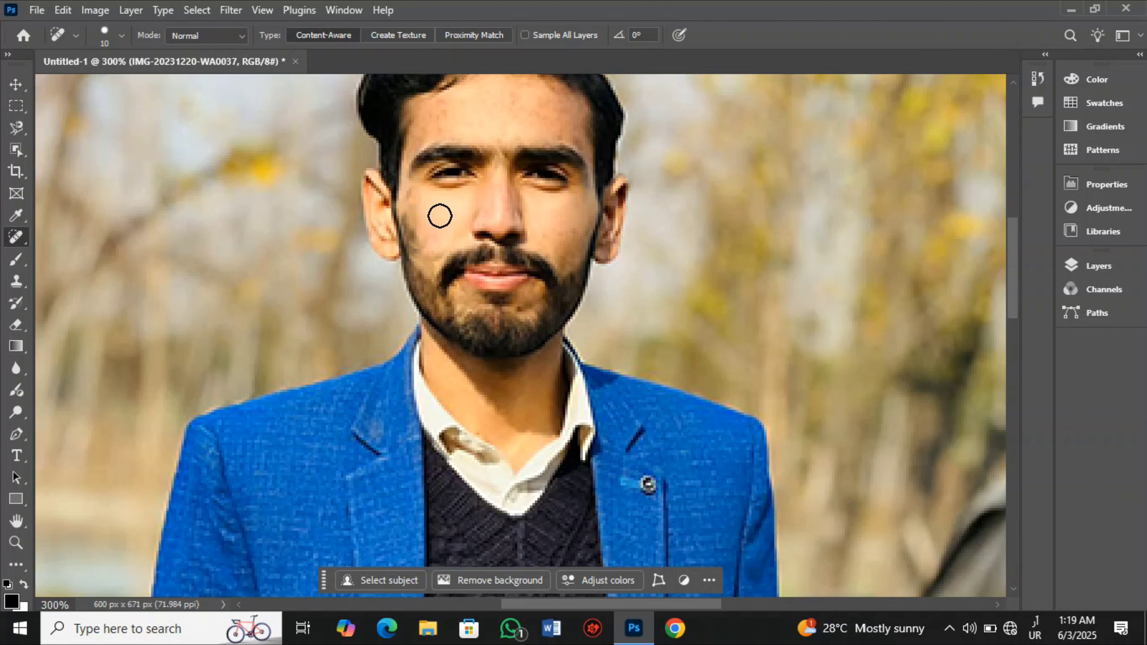
left_click(507, 116)
mouse_move(506, 116)
left_mouse_down()
mouse_move(550, 82)
mouse_move(575, 88)
mouse_move(523, 105)
left_mouse_up()
left_click_drag(471, 118, 522, 114)
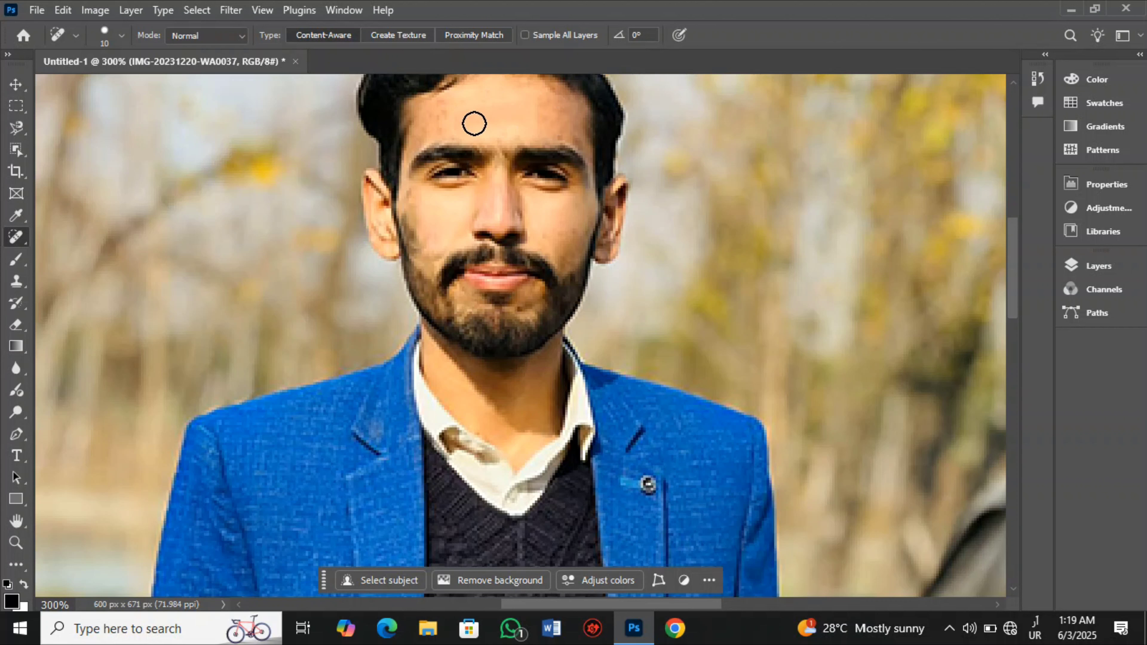
left_click_drag(449, 120, 445, 118)
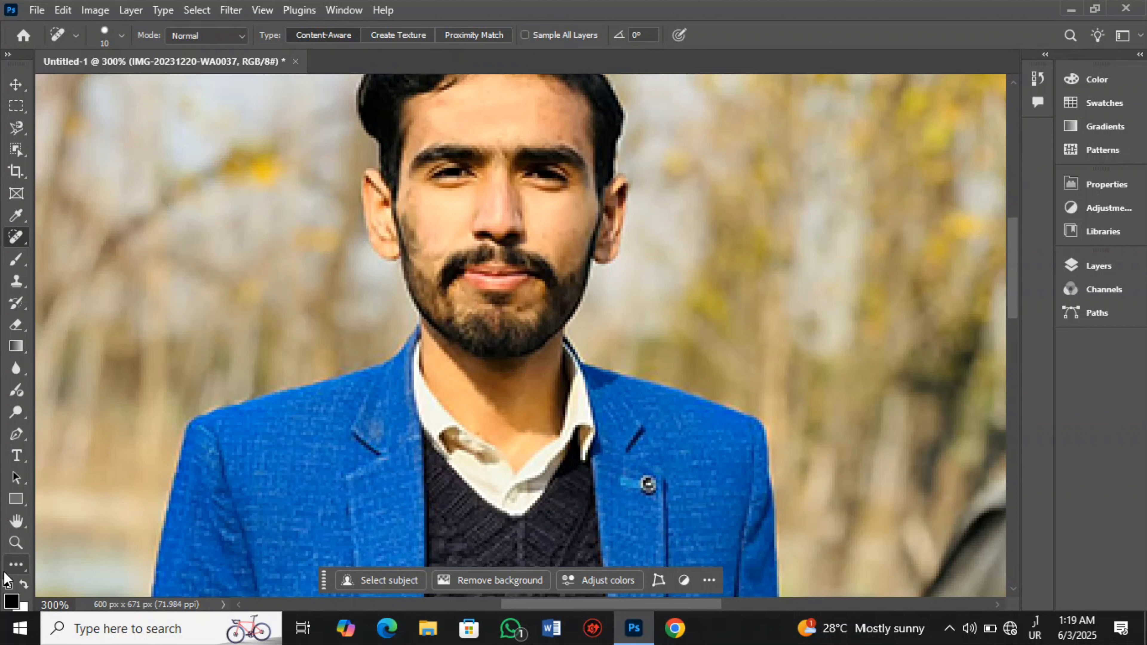
Step: Switch to the Clone Stamp tool and set its brush size to 9 px
left_click(14, 545)
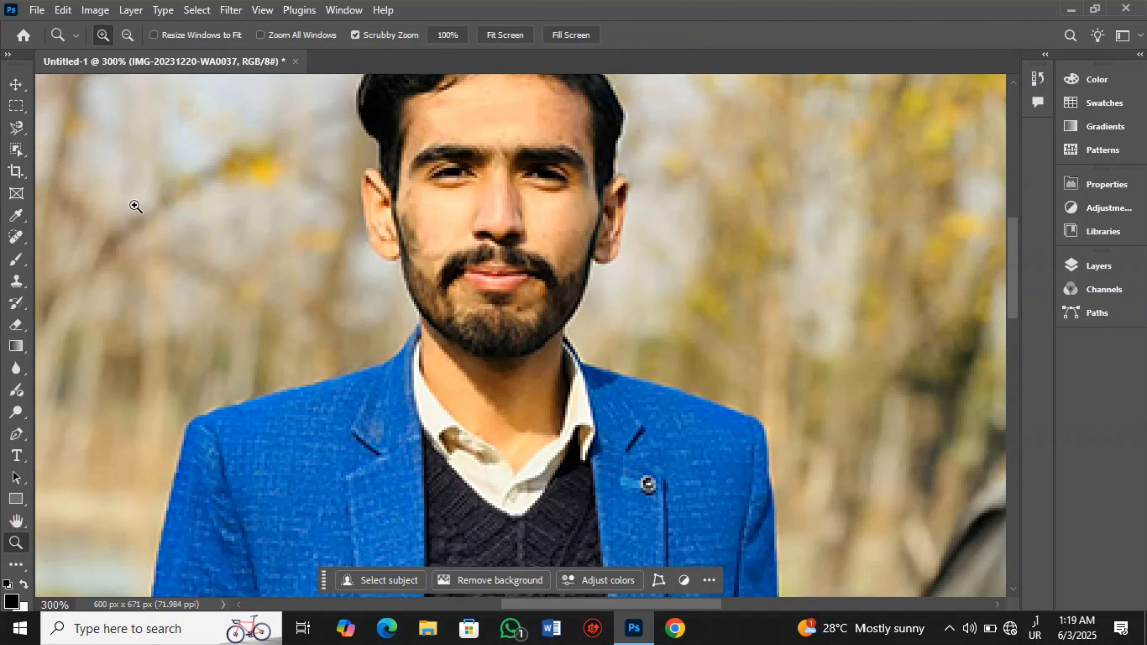
left_click(127, 36)
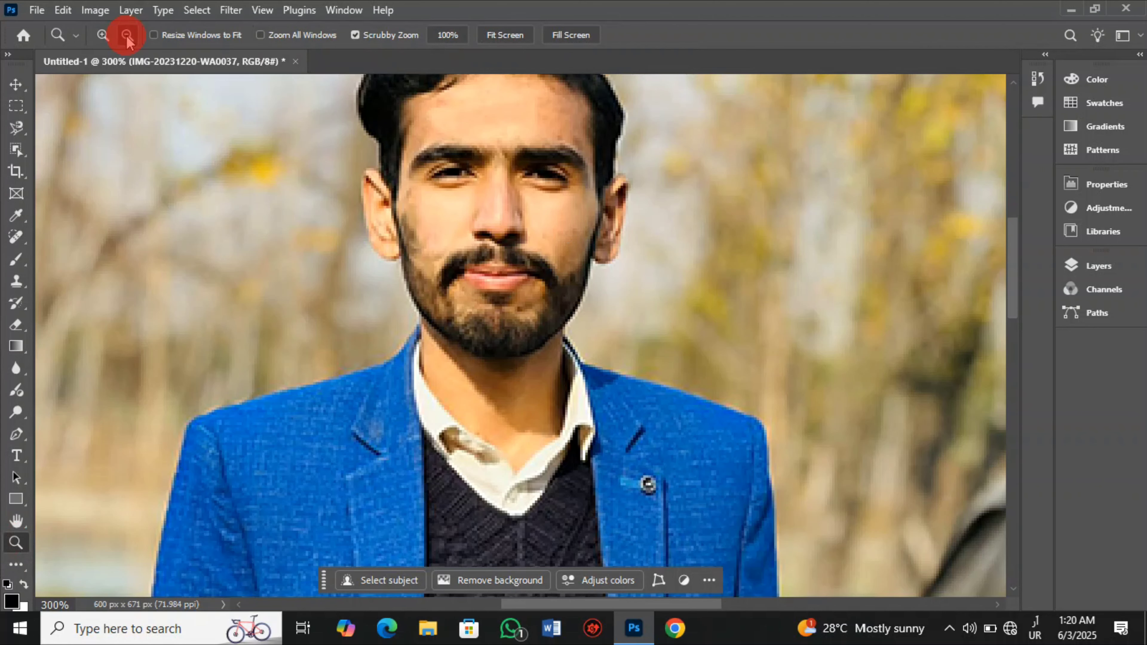
right_click(483, 222)
left_click(482, 221)
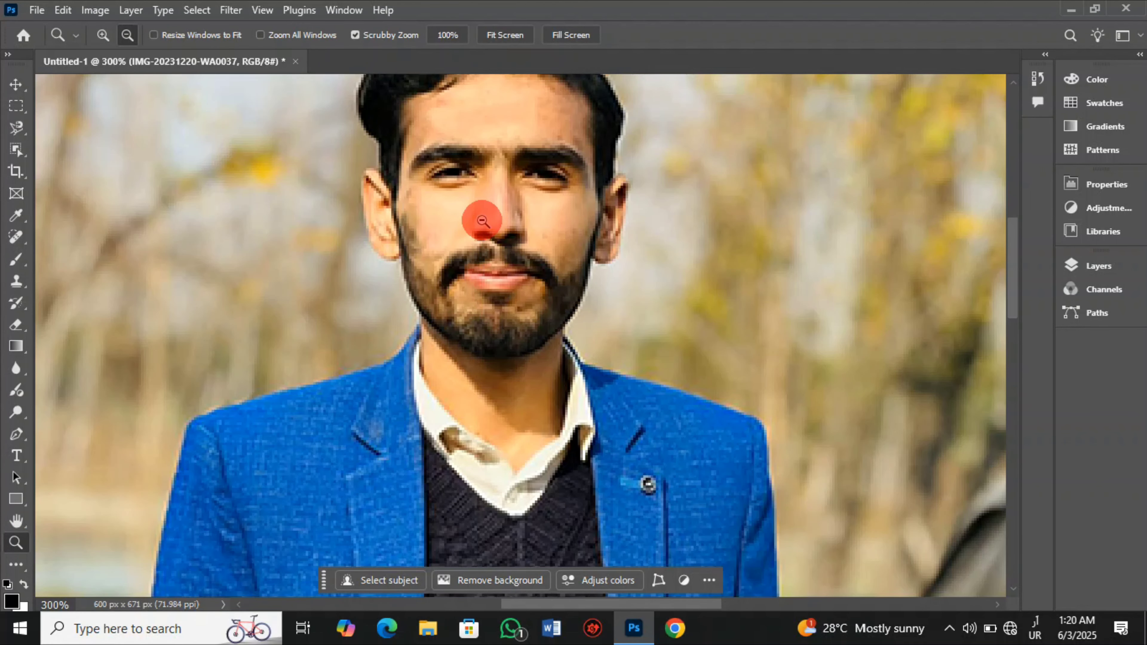
left_click(482, 220)
left_click(481, 220)
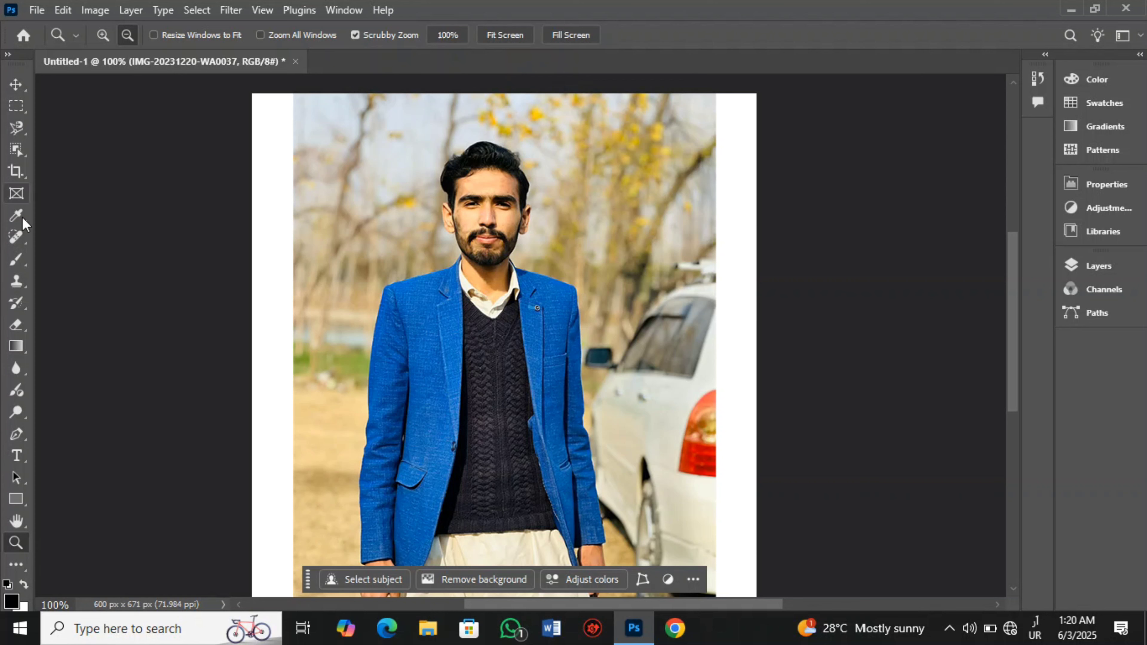
left_click(25, 289)
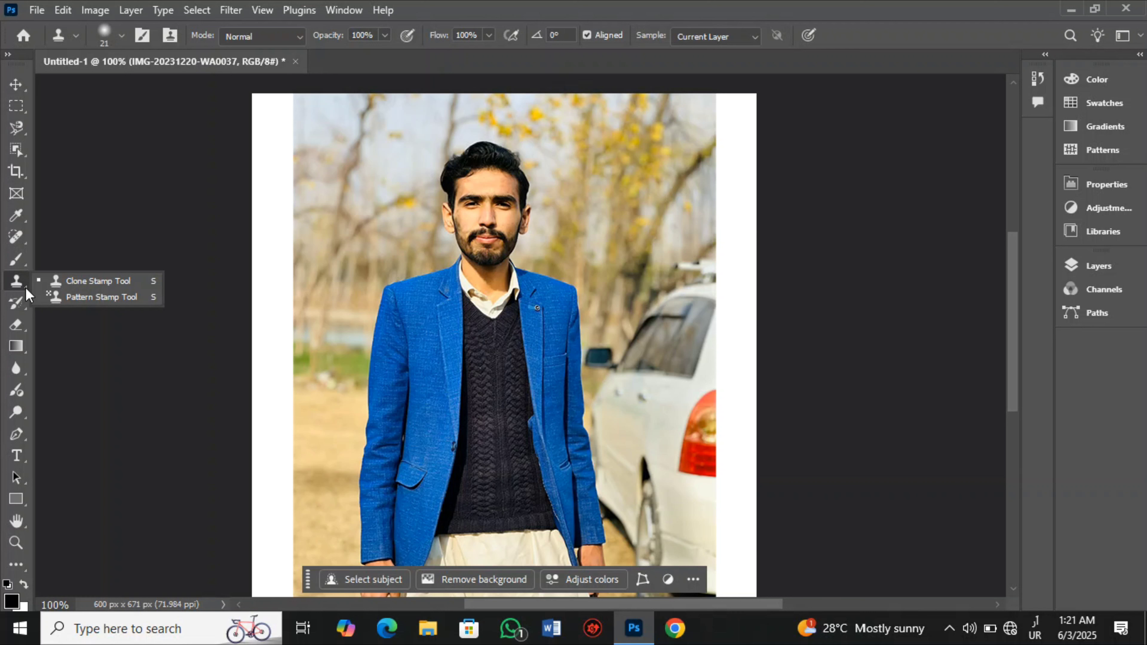
left_click(114, 35)
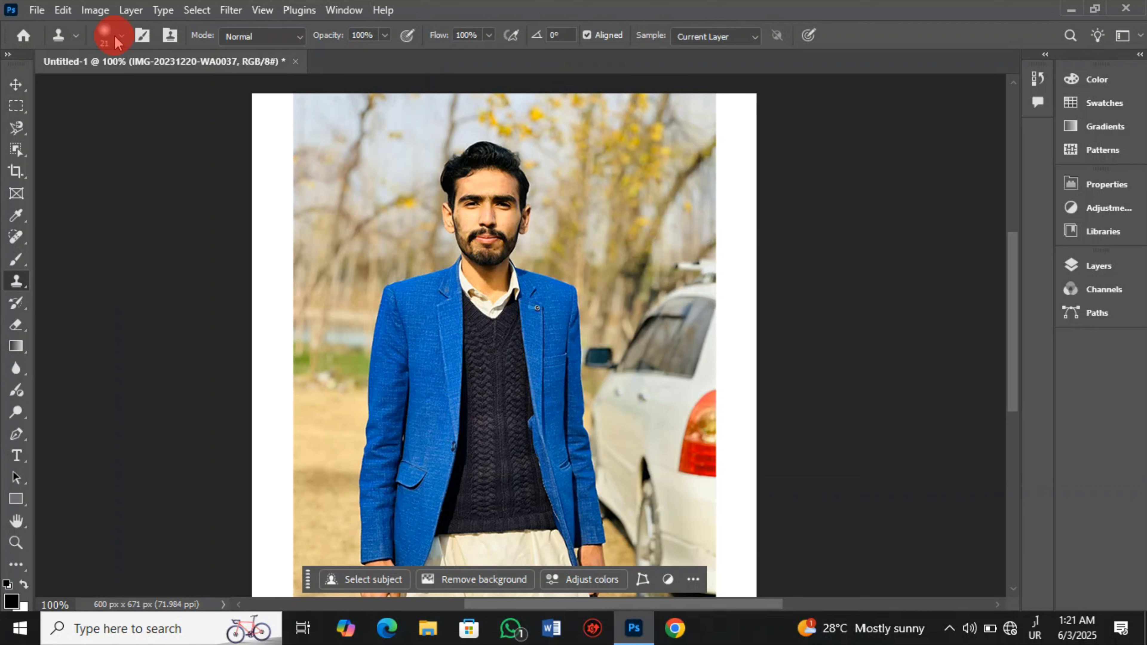
left_click(115, 36)
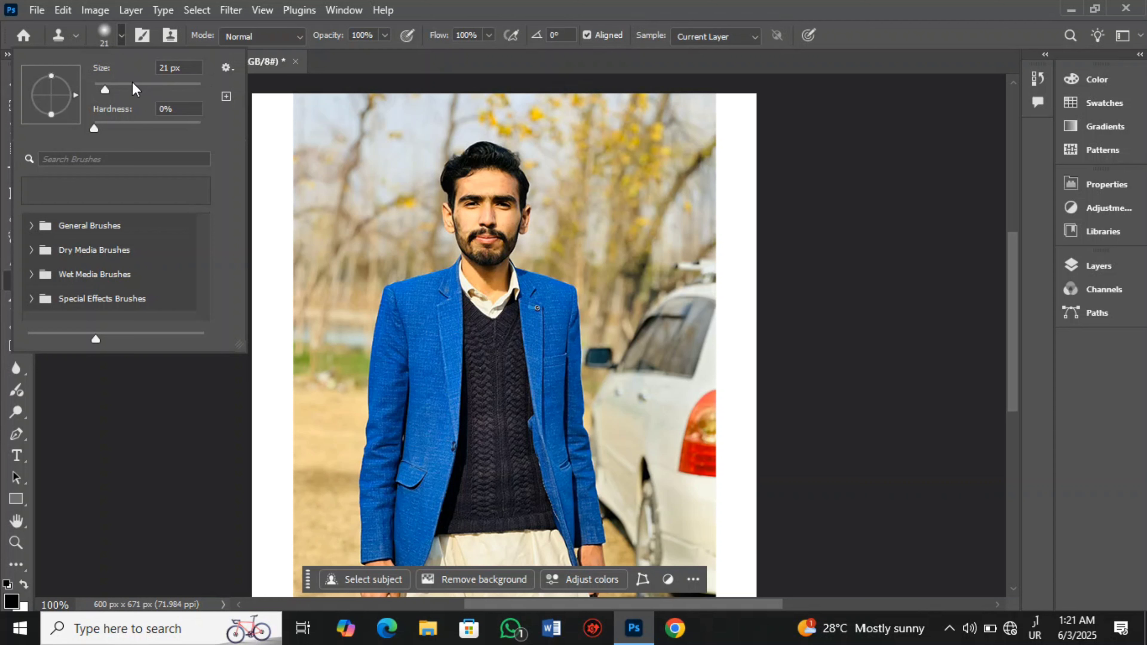
left_click_drag(105, 89, 99, 89)
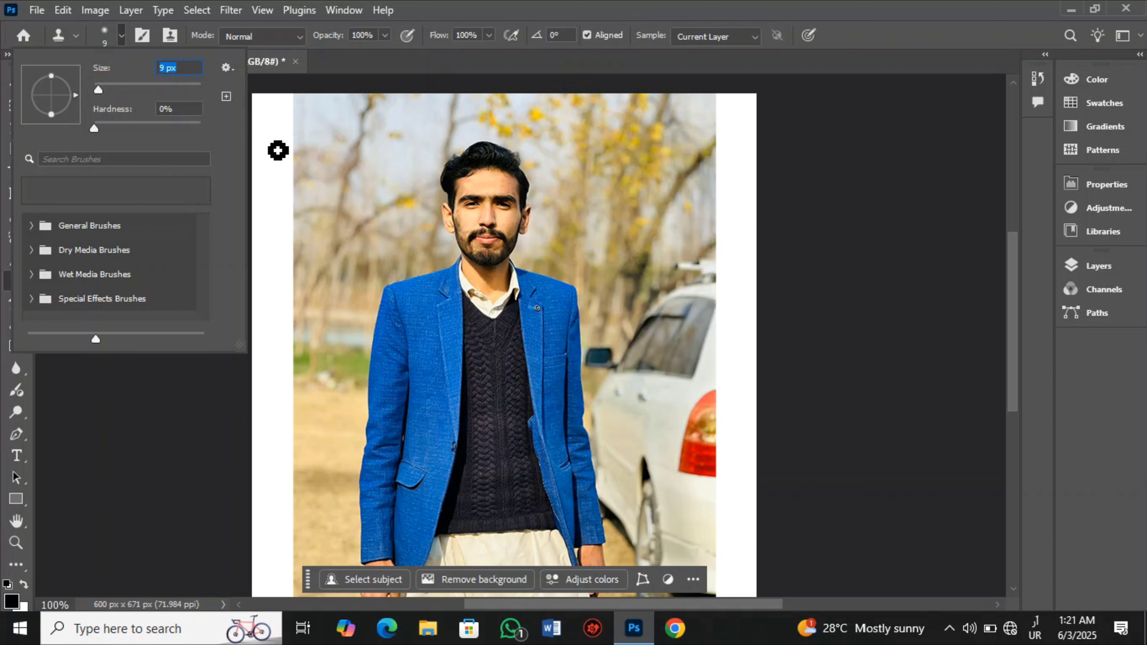
left_click(271, 145)
left_click(497, 255)
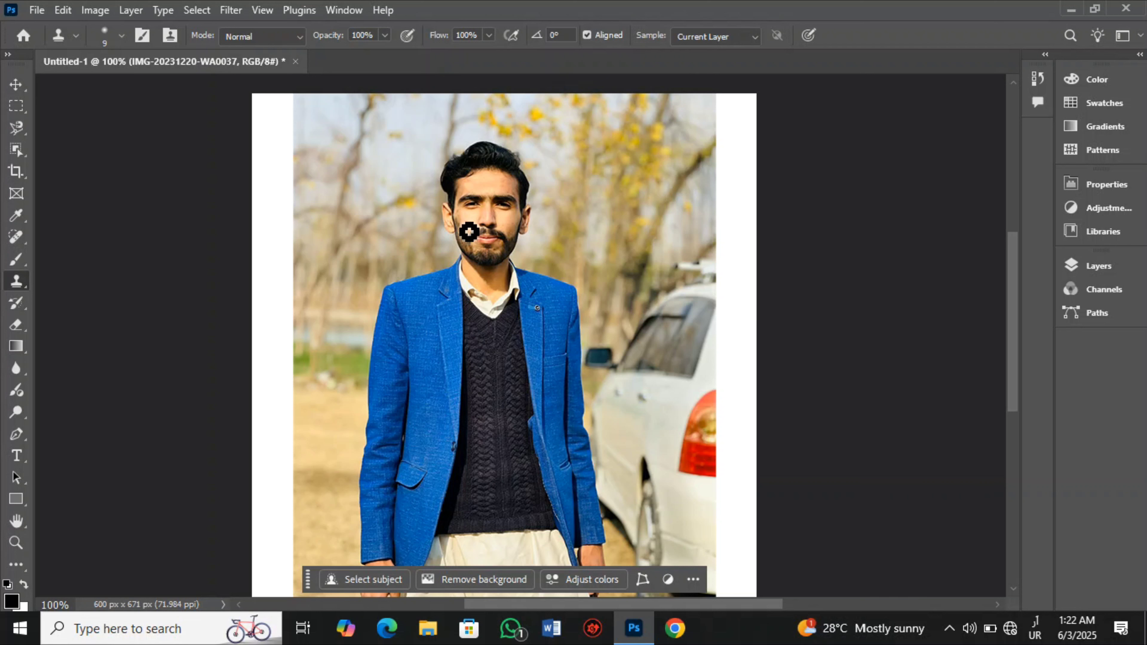
Step: Sample the skin on the image-left cheek, clone over the nearby cheek and beard edge, and undo the last two strokes
left_click(459, 222, "alt")
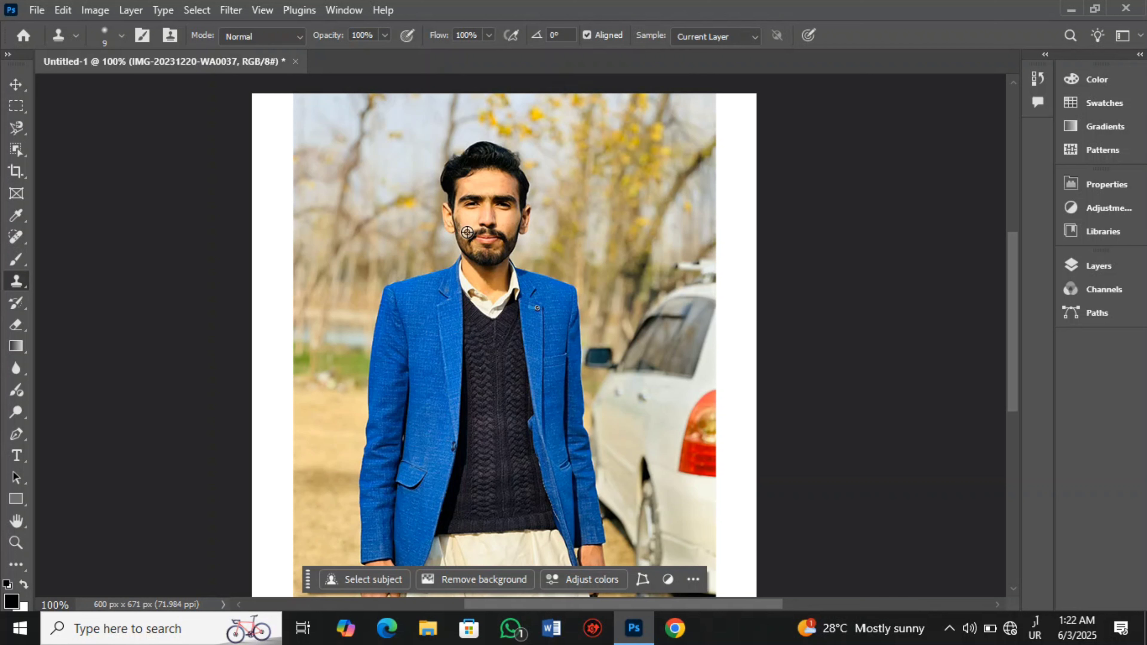
left_click(459, 220)
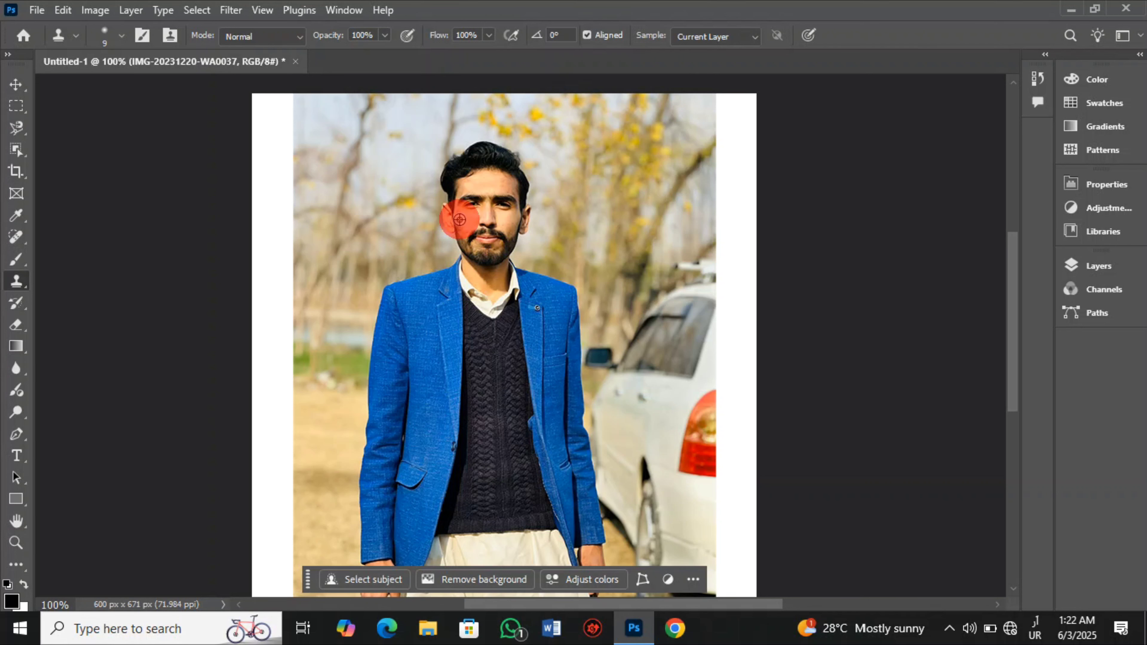
left_click(458, 223)
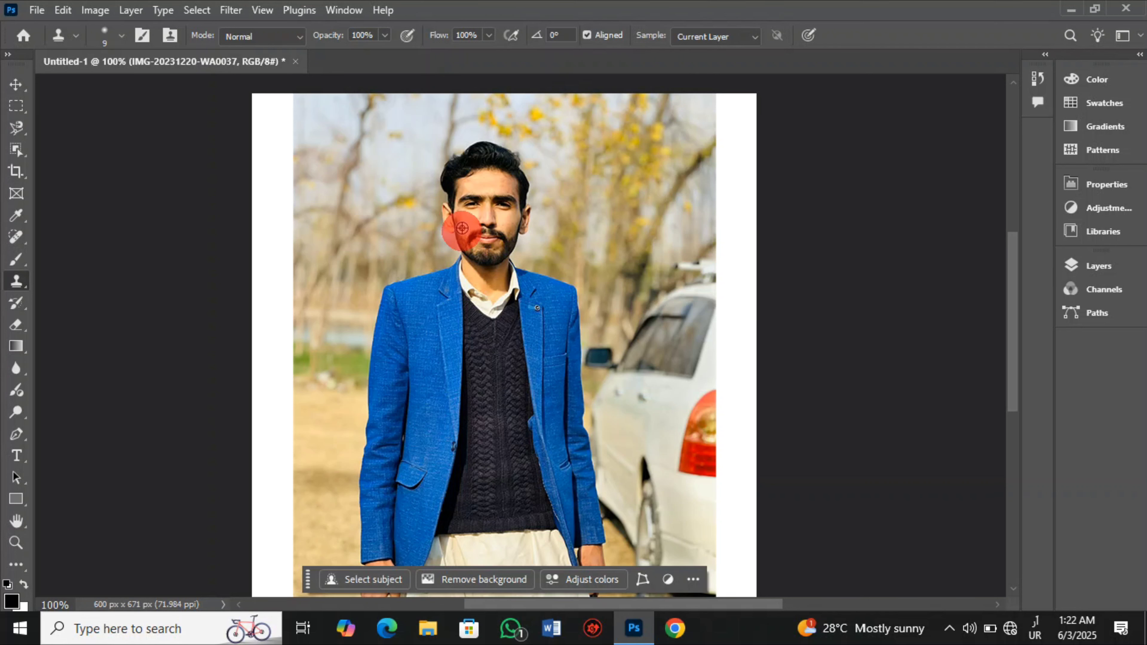
left_click(457, 221)
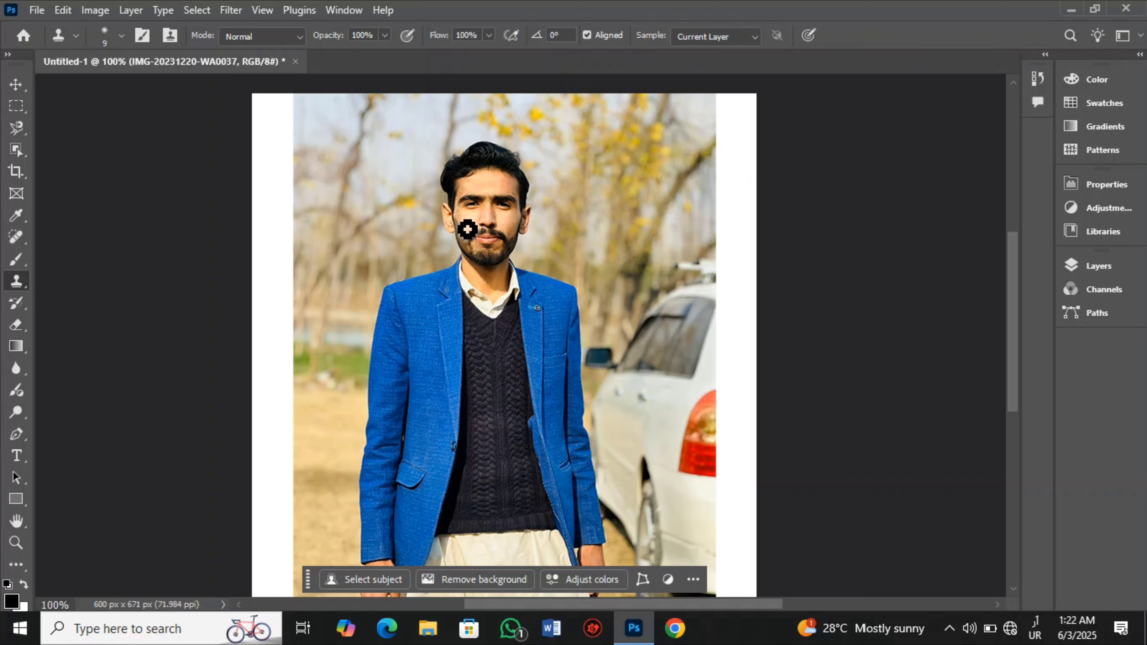
left_click(461, 224)
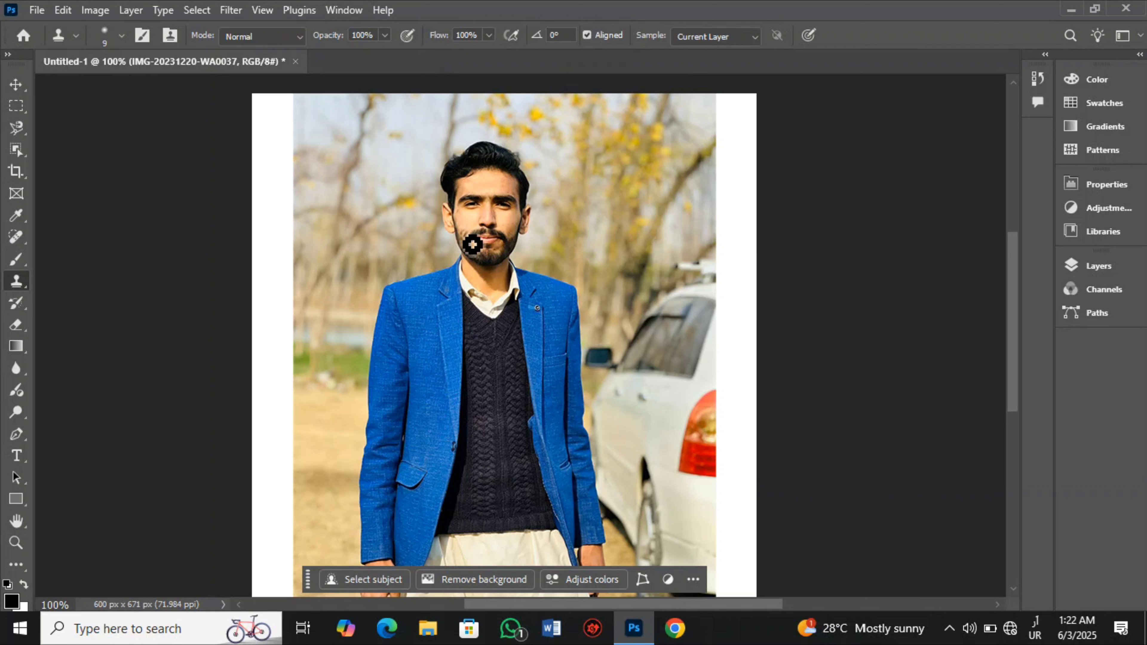
left_click(474, 244)
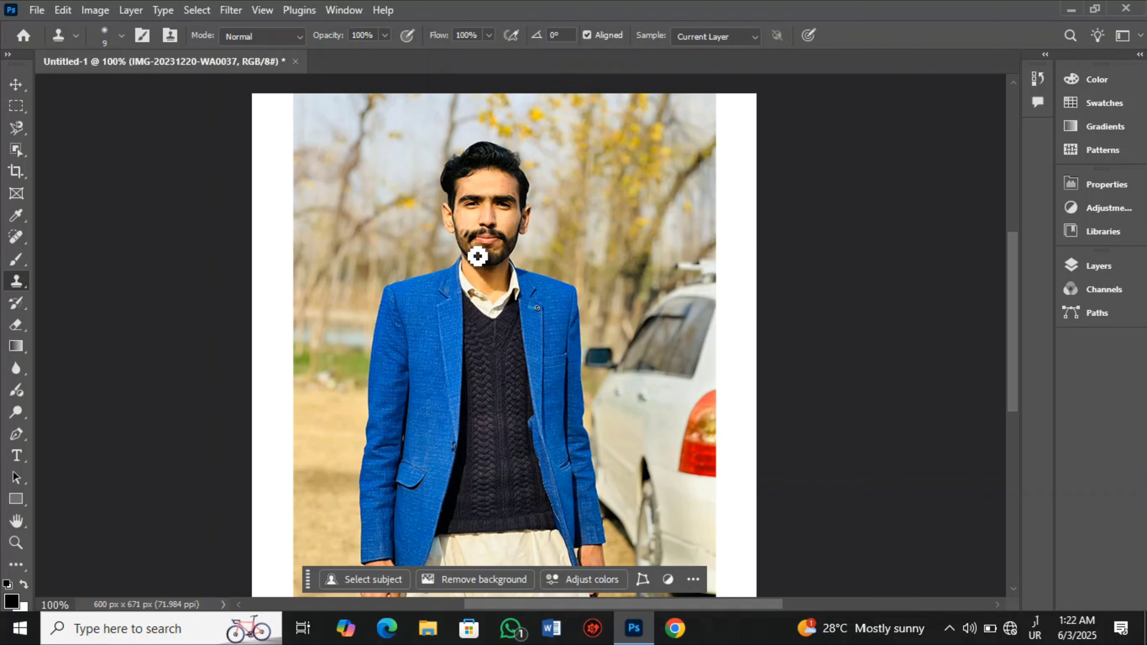
left_click(475, 245)
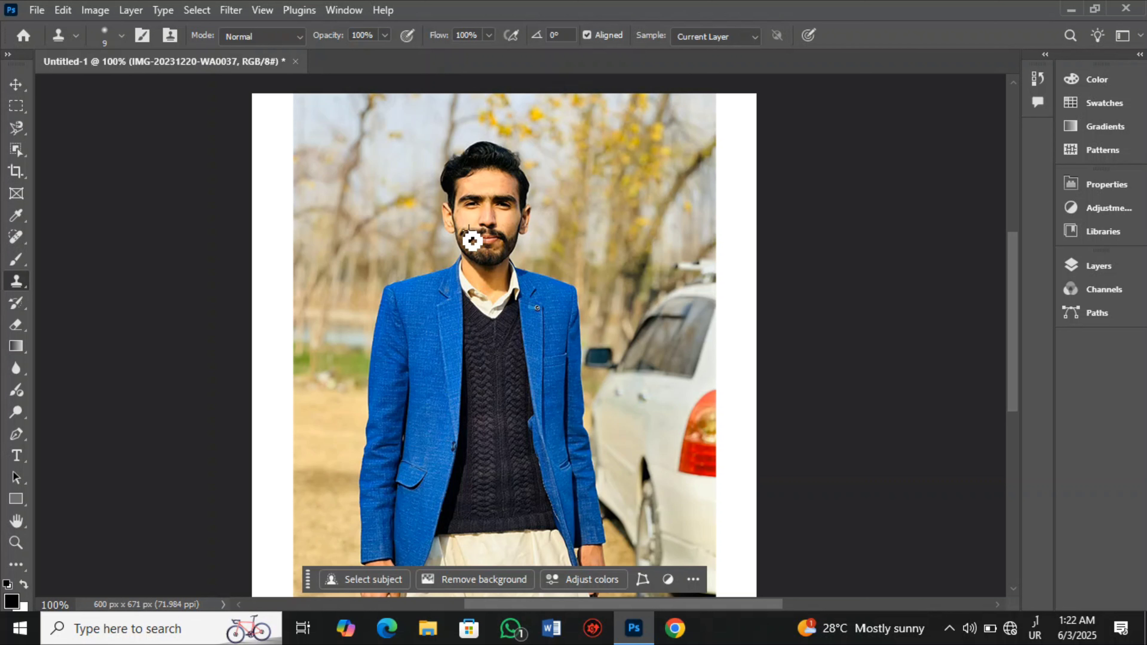
left_click_drag(472, 240, 476, 258)
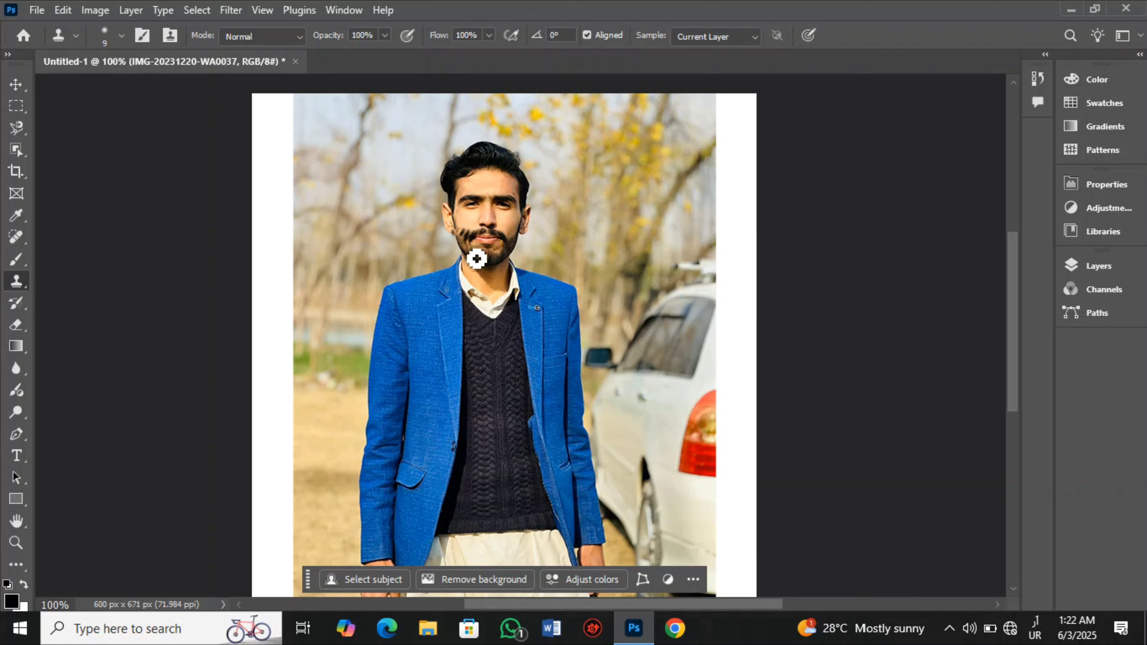
key("ctrl+z")
key("ctrl+z")
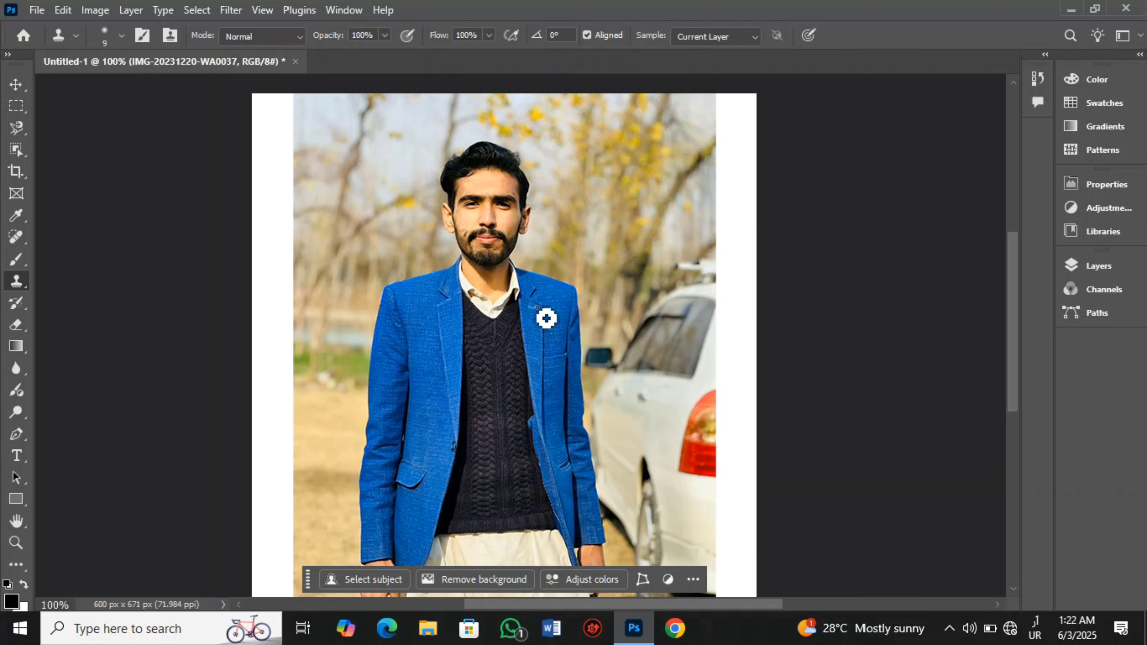
Step: Clone over the pin on the blue jacket's lapel and start cloning in the yellow foliage of the background
left_click(537, 308)
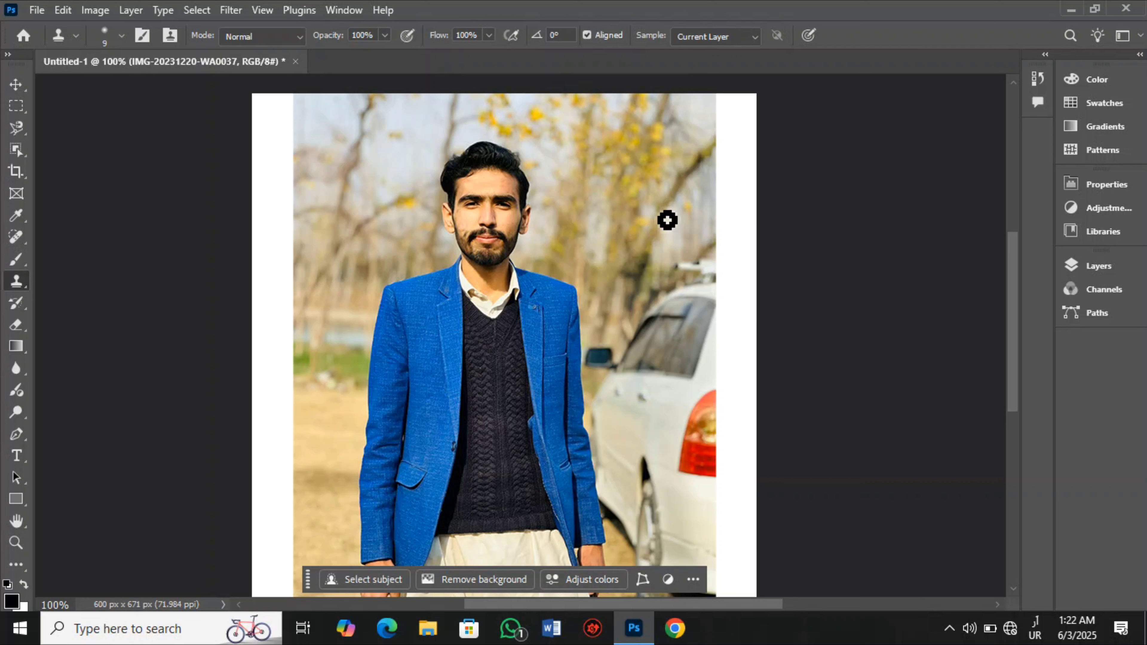
left_click(632, 143)
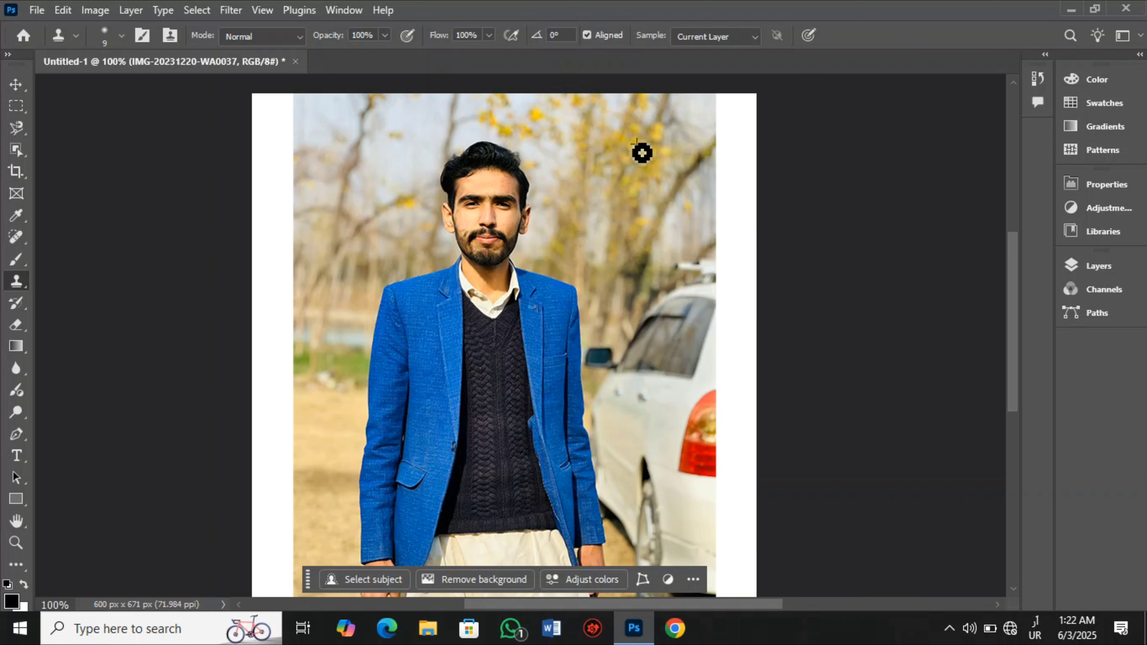
left_click(629, 142)
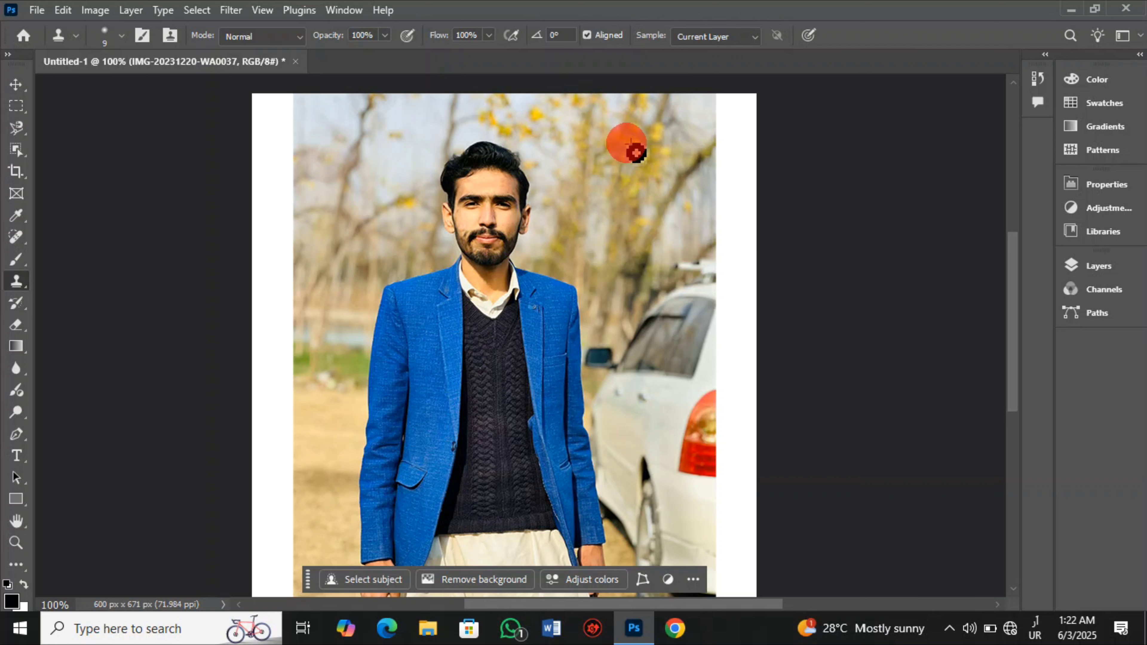